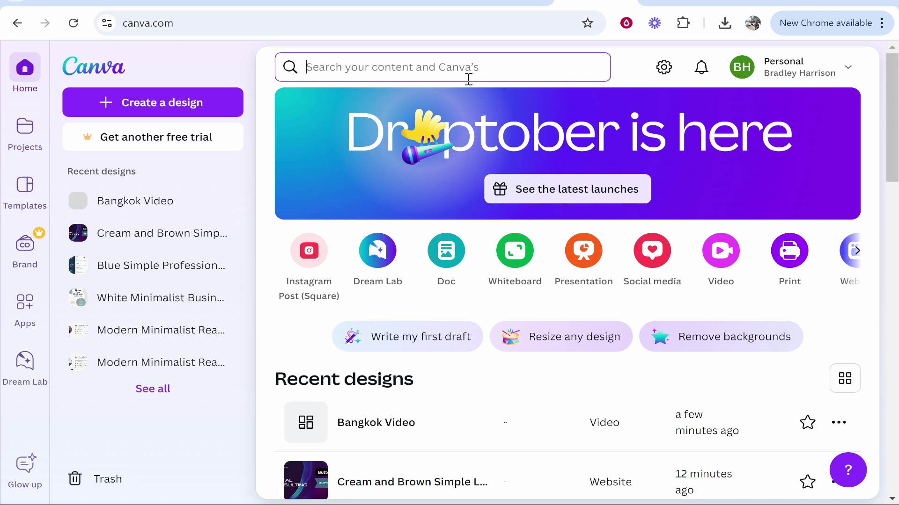
- Create a new blank Video (1080p) design from the Videos formats
{"action": "left_click", "coordinate": [125, 112]}
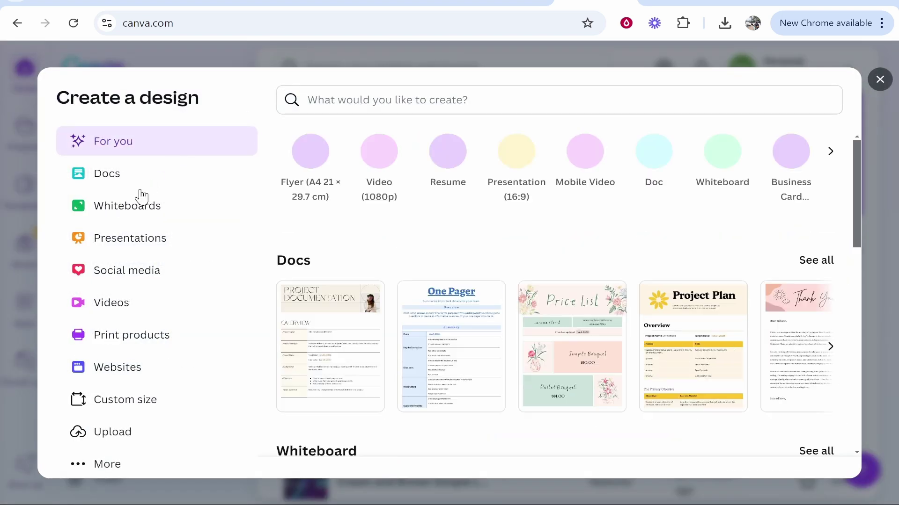
{"action": "left_click", "coordinate": [124, 307]}
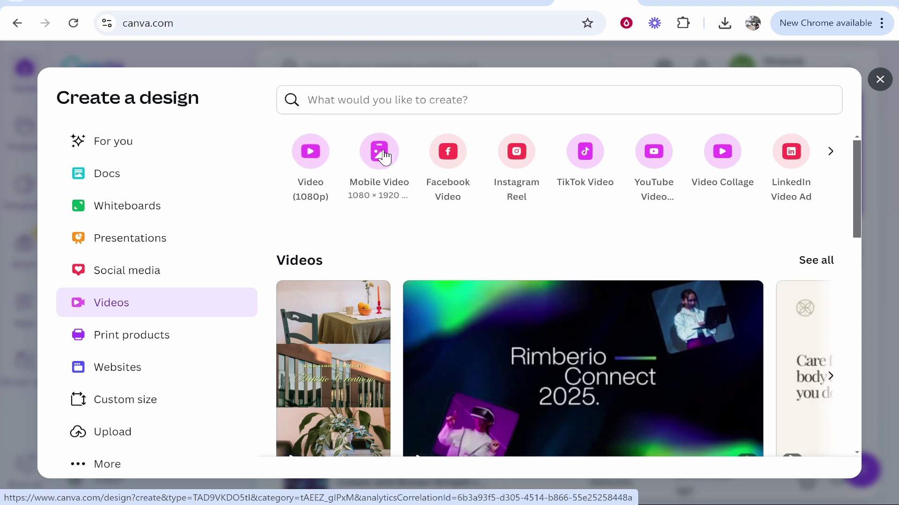
{"action": "left_click", "coordinate": [312, 157]}
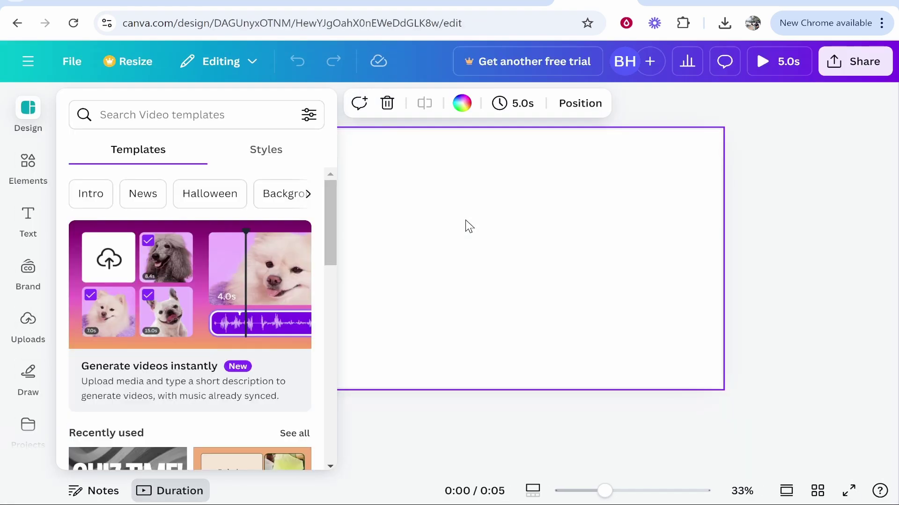
- Upload both MP4 street clips from the Downloads folder into Canva's Uploads
{"action": "left_click", "coordinate": [27, 323]}
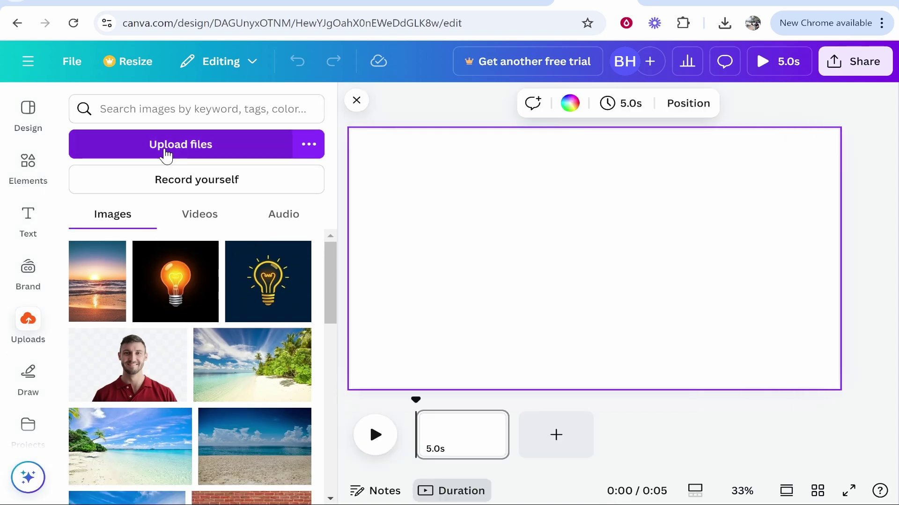
{"action": "left_click", "coordinate": [173, 154]}
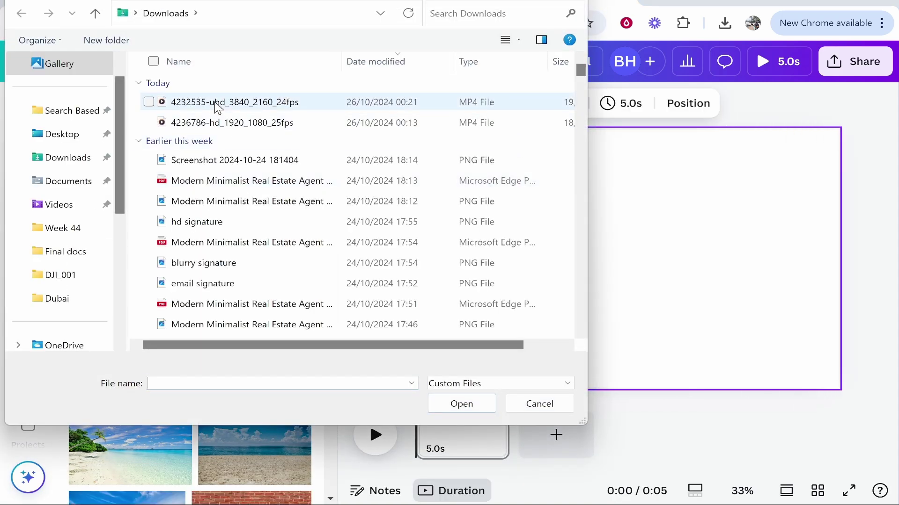
{"action": "left_click", "coordinate": [221, 101]}
{"action": "left_click", "coordinate": [219, 123], "text": "ctrl"}
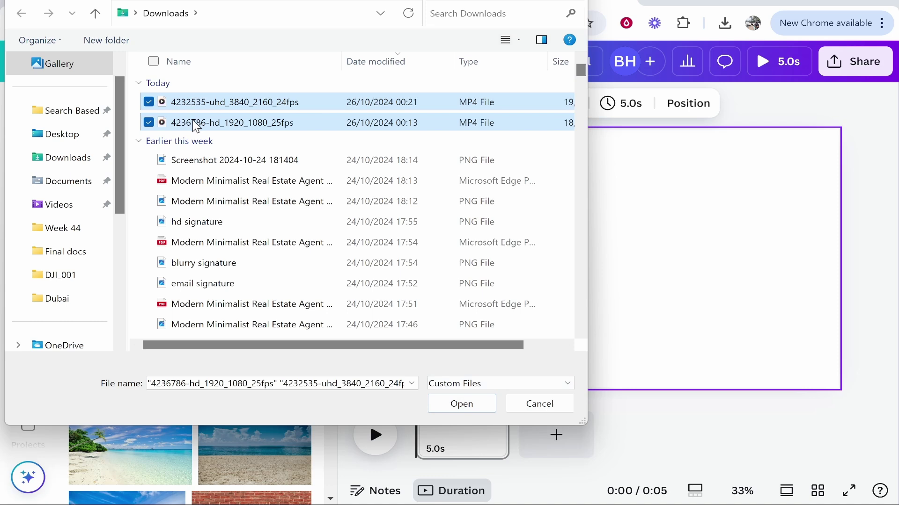
{"action": "left_click", "coordinate": [461, 403]}
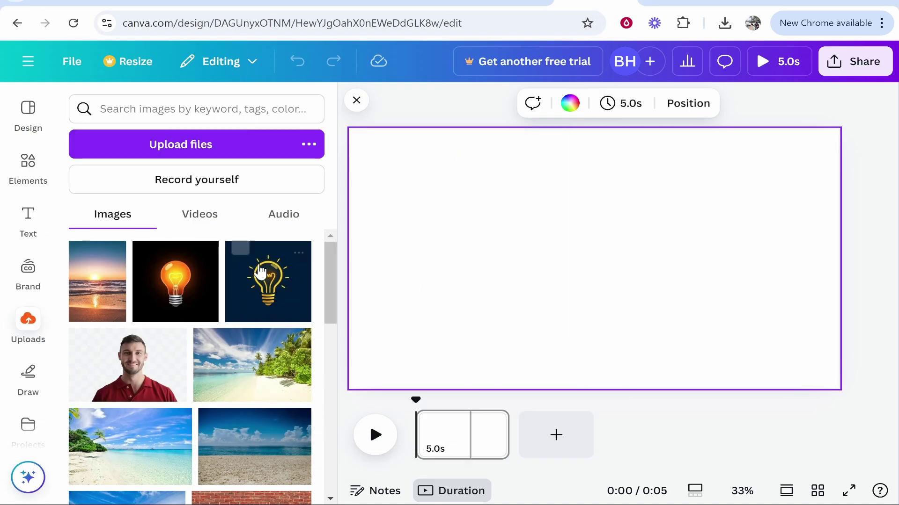
- In the uploaded Videos, move the duplicate 13.5s tuk-tuk clip to the trash
{"action": "left_click", "coordinate": [197, 224]}
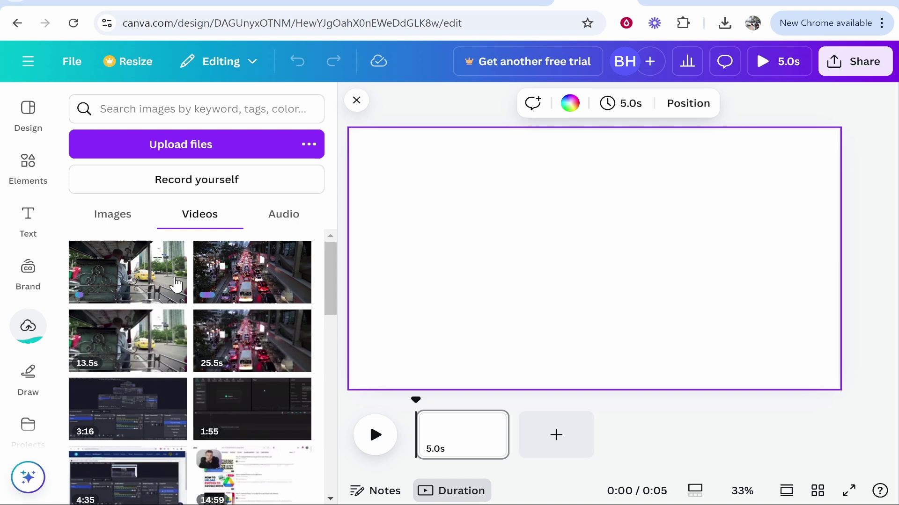
{"action": "mouse_move", "coordinate": [179, 329]}
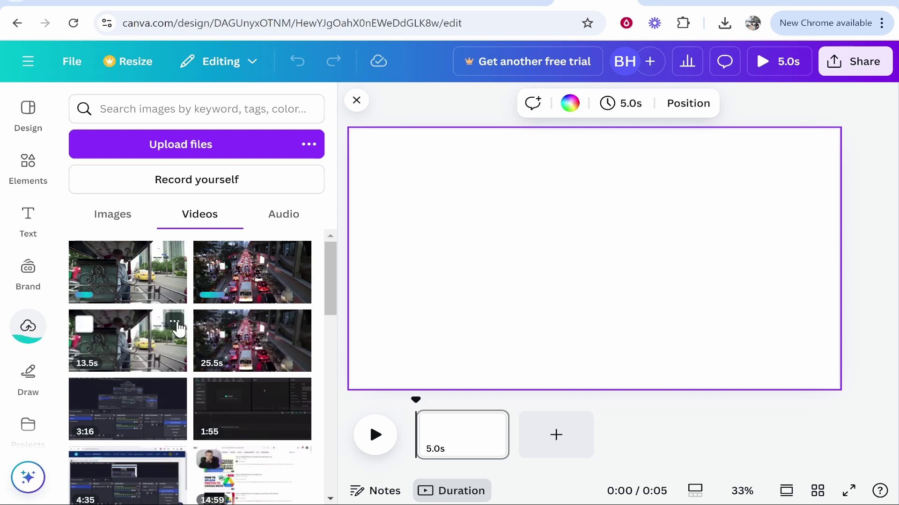
{"action": "left_click", "coordinate": [174, 322]}
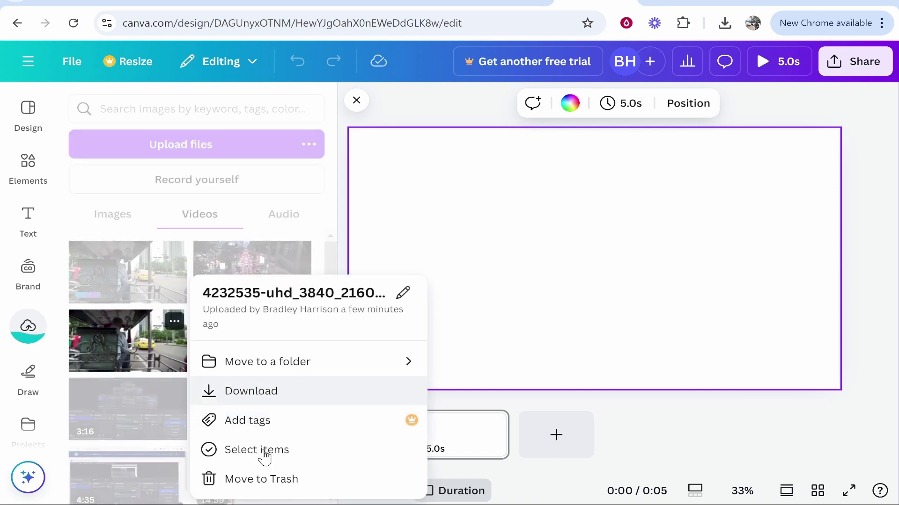
{"action": "left_click", "coordinate": [262, 478]}
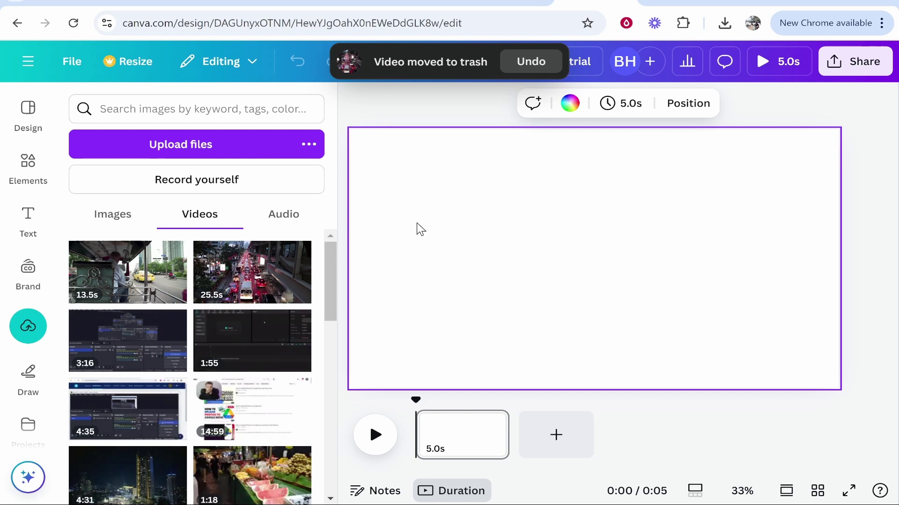
{"action": "mouse_move", "coordinate": [201, 312]}
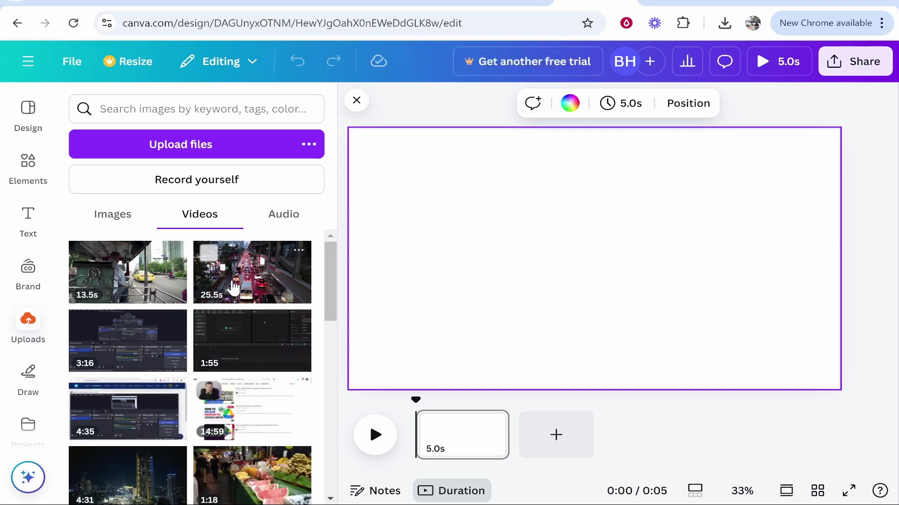
- Add the 25.5s traffic clip to the video and set its audio volume to 0
{"action": "left_click_drag", "start_coordinate": [194, 302], "coordinate": [438, 447]}
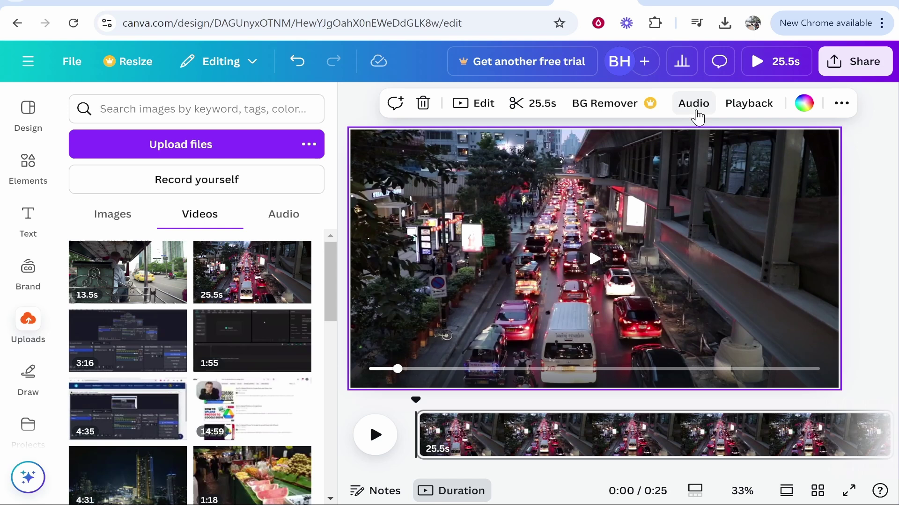
{"action": "left_click", "coordinate": [696, 109]}
{"action": "left_click_drag", "start_coordinate": [259, 210], "coordinate": [4, 206]}
{"action": "left_click", "coordinate": [511, 414]}
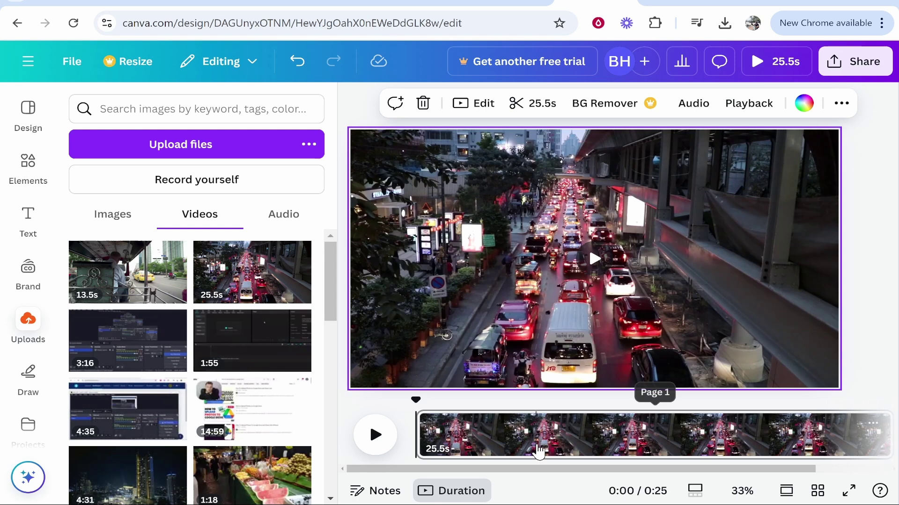
- Trim the traffic clip's end so it runs 23.0s
{"action": "mouse_move", "coordinate": [419, 429]}
{"action": "left_mouse_down"}
{"action": "mouse_move", "coordinate": [461, 430]}
{"action": "mouse_move", "coordinate": [419, 429]}
{"action": "left_mouse_up"}
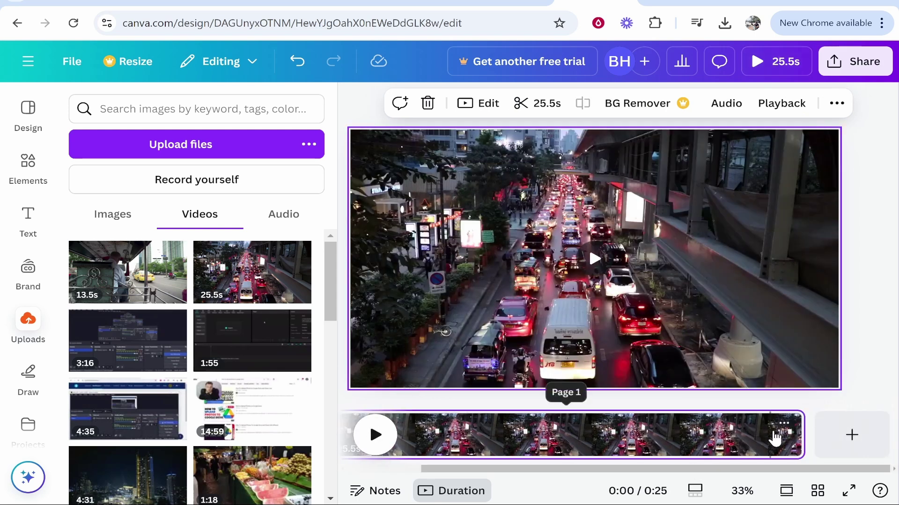
{"action": "left_click_drag", "start_coordinate": [774, 433], "coordinate": [544, 441]}
{"action": "left_click", "coordinate": [499, 465]}
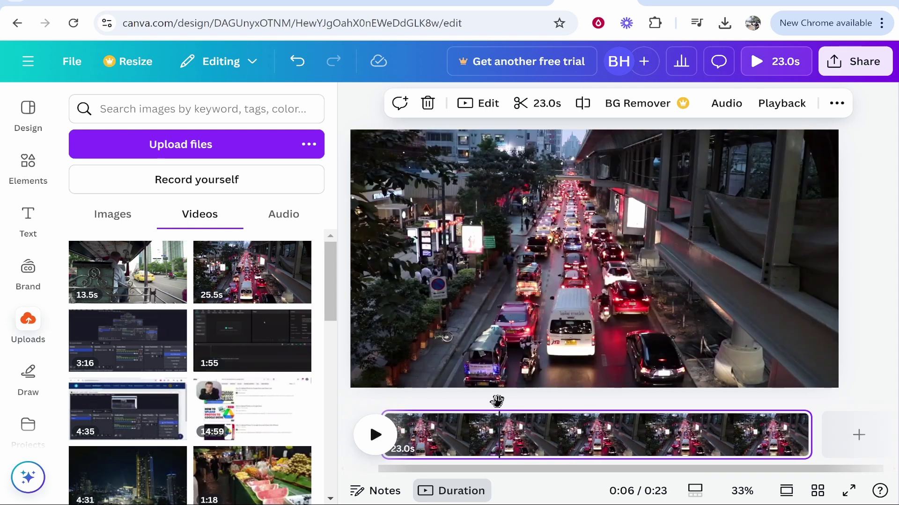
- Split the traffic clip at 6.9s and at 13.4s
{"action": "mouse_move", "coordinate": [499, 400]}
{"action": "left_mouse_down"}
{"action": "mouse_move", "coordinate": [541, 400]}
{"action": "mouse_move", "coordinate": [510, 399]}
{"action": "left_mouse_up"}
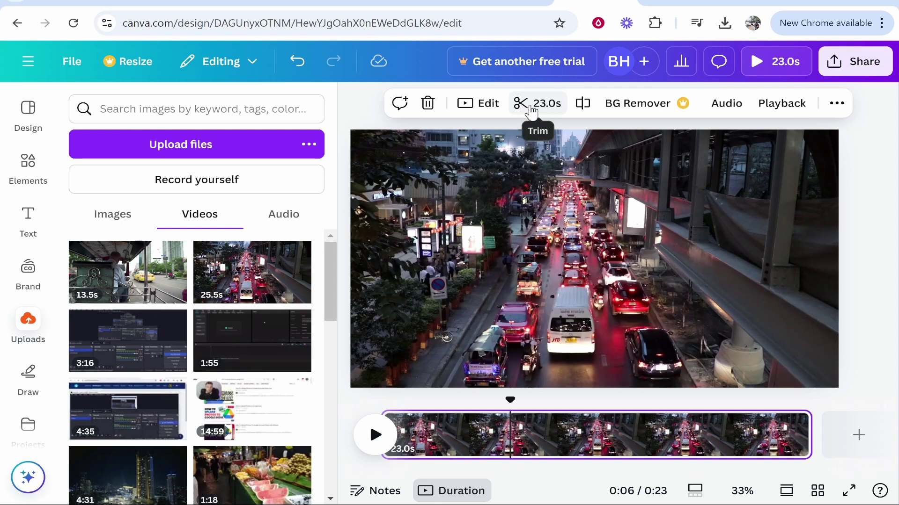
{"action": "key", "text": "s"}
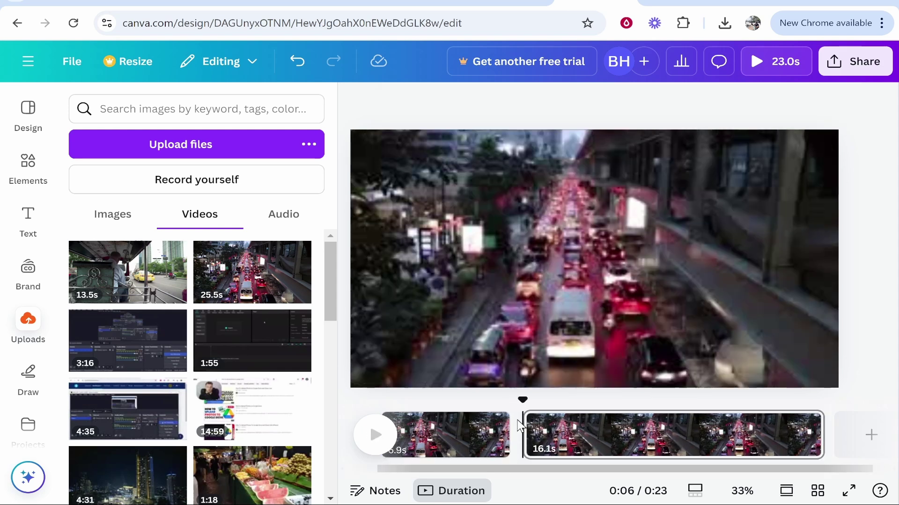
{"action": "left_click_drag", "start_coordinate": [521, 398], "coordinate": [644, 394]}
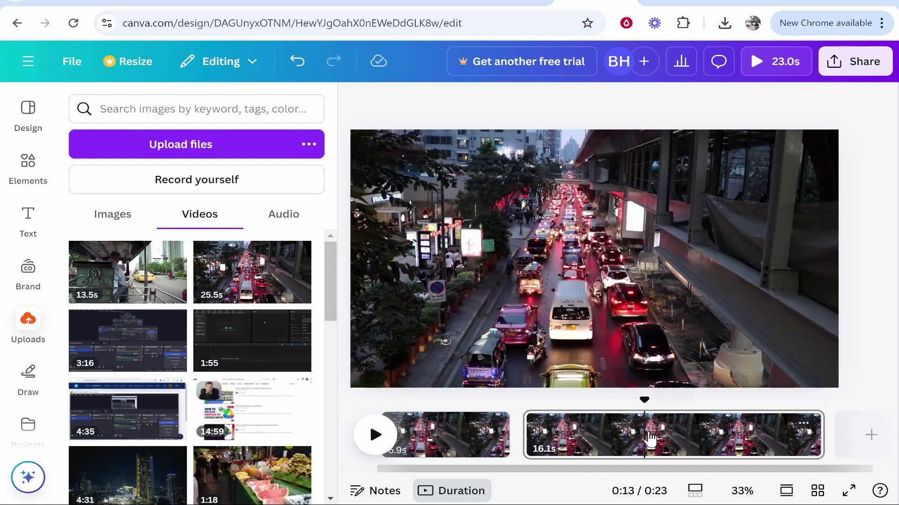
{"action": "key", "text": "s"}
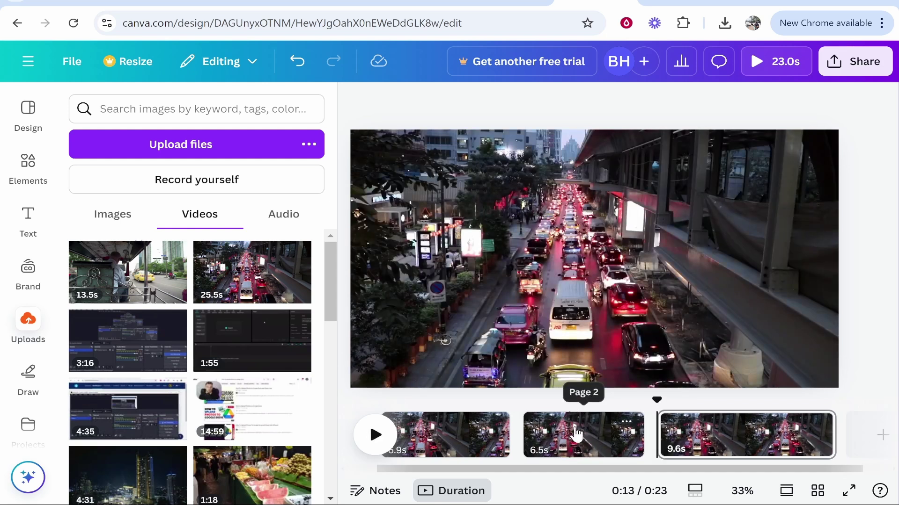
- Delete the 9.6s closing piece and the 6.9s opening piece, keeping the middle section
{"action": "left_click", "coordinate": [738, 437]}
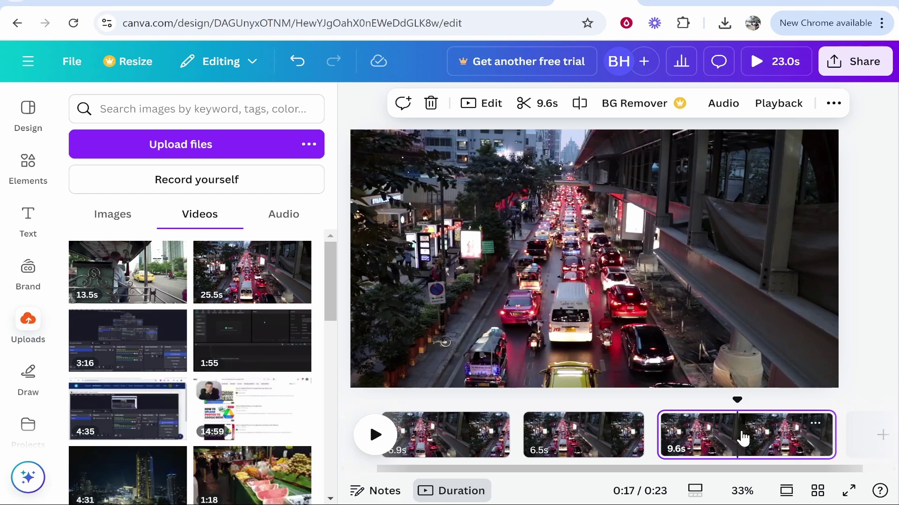
{"action": "right_click", "coordinate": [754, 438]}
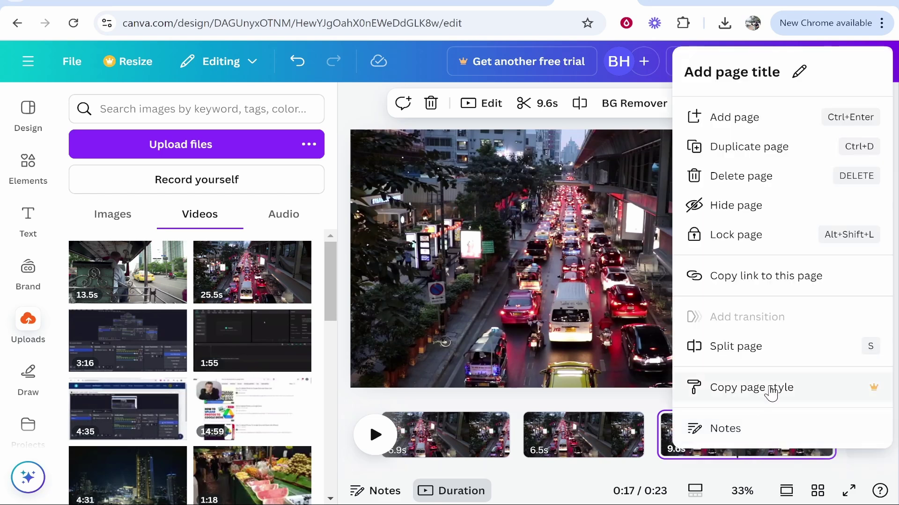
{"action": "left_click", "coordinate": [736, 179]}
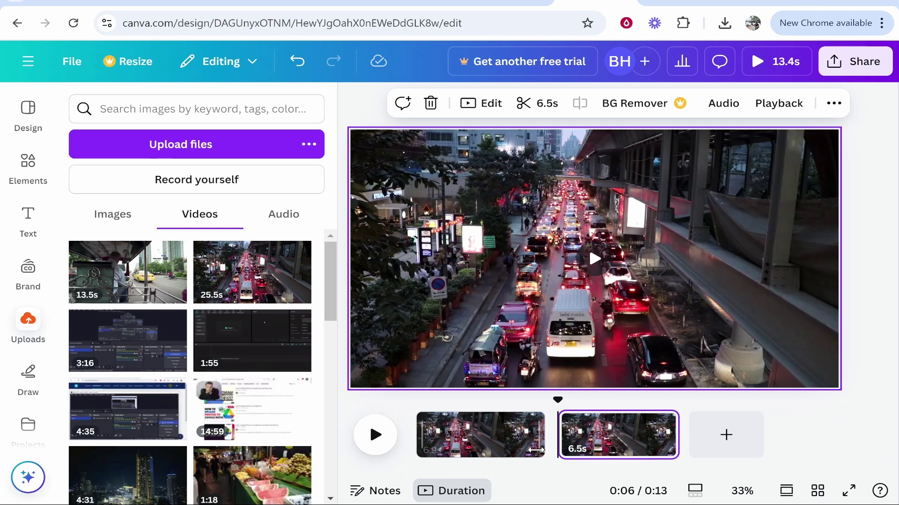
{"action": "right_click", "coordinate": [588, 246]}
{"action": "left_click", "coordinate": [575, 207]}
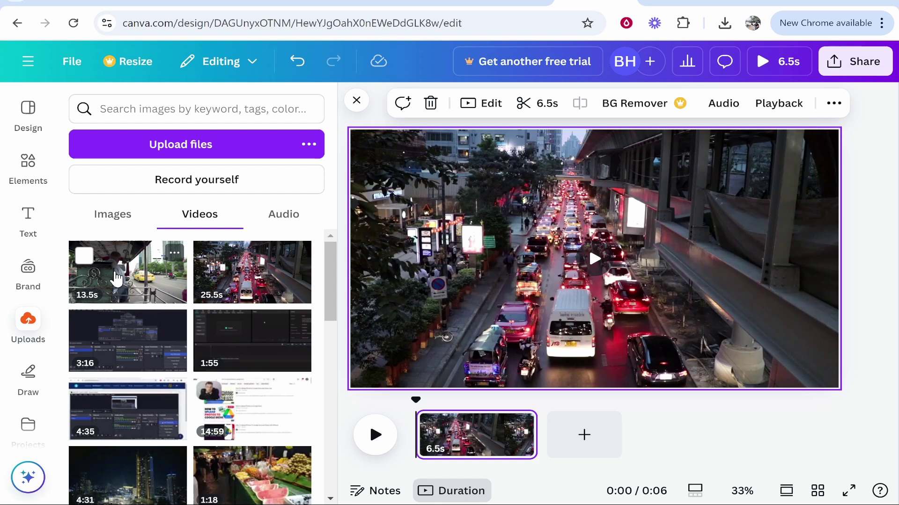
- Add the 13.5s tuk-tuk clip as page 2 and trim it to 4.9 seconds
{"action": "left_click_drag", "start_coordinate": [127, 277], "coordinate": [580, 430]}
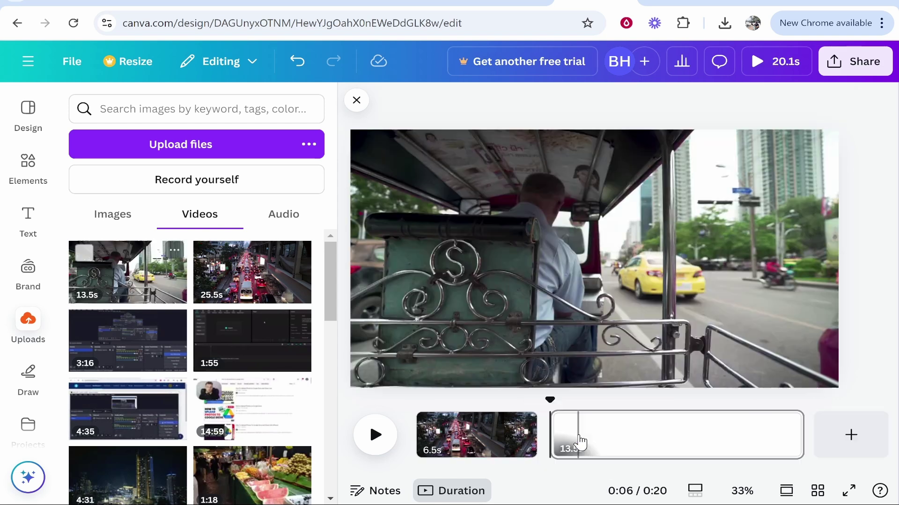
{"action": "left_click", "coordinate": [588, 268]}
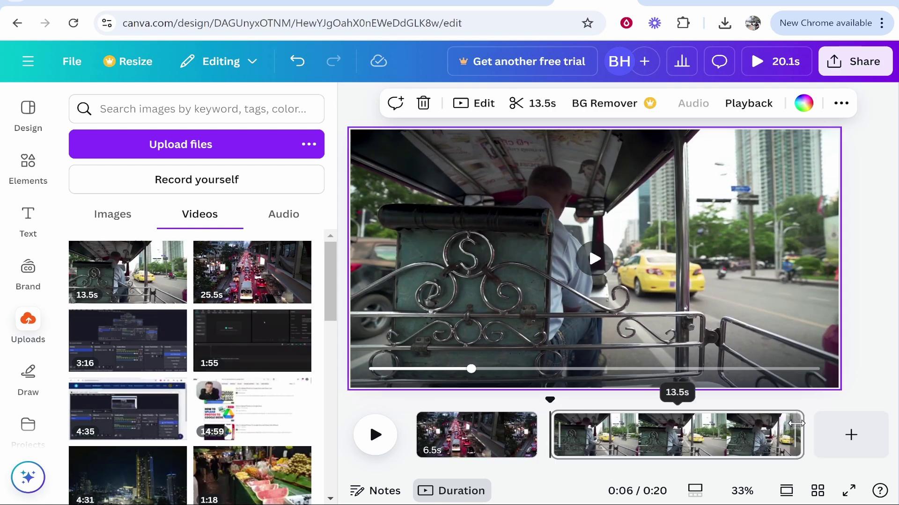
{"action": "left_click_drag", "start_coordinate": [794, 432], "coordinate": [635, 432]}
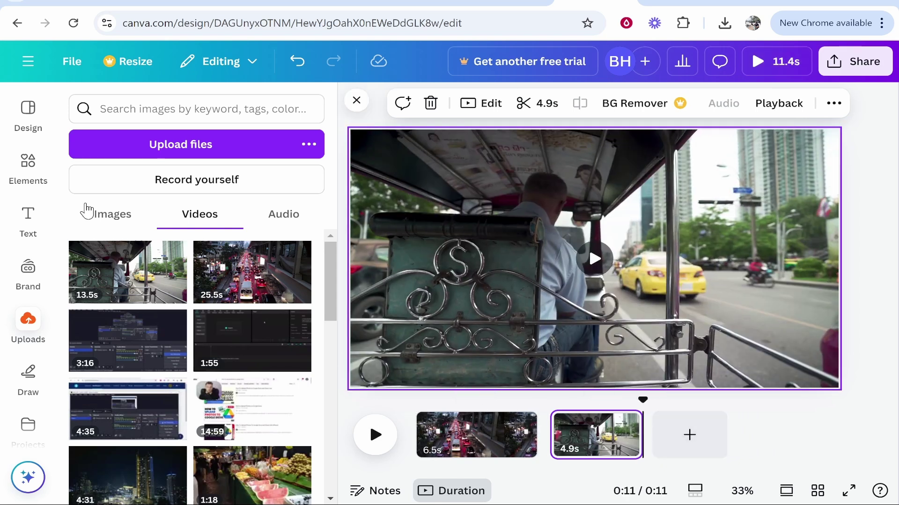
- Add a heading reading 'Thailand Video' over the traffic clip
{"action": "left_click", "coordinate": [461, 421]}
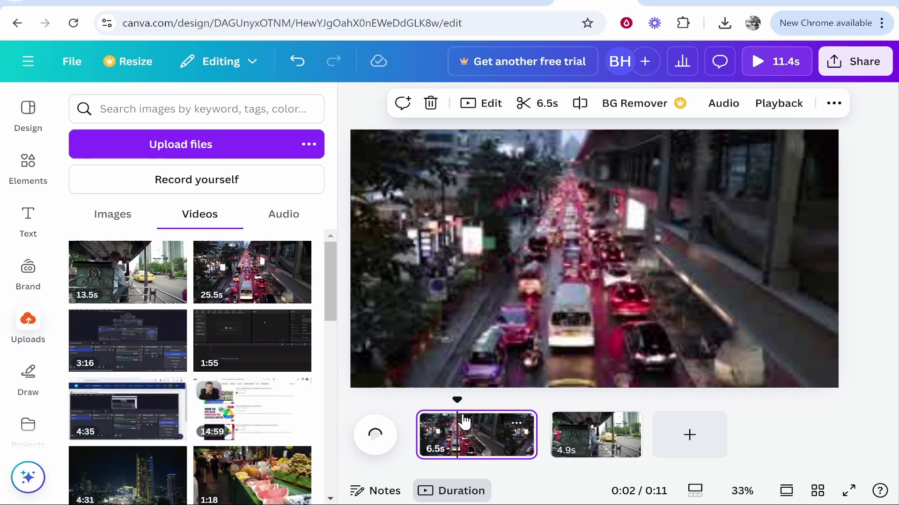
{"action": "left_click", "coordinate": [29, 219]}
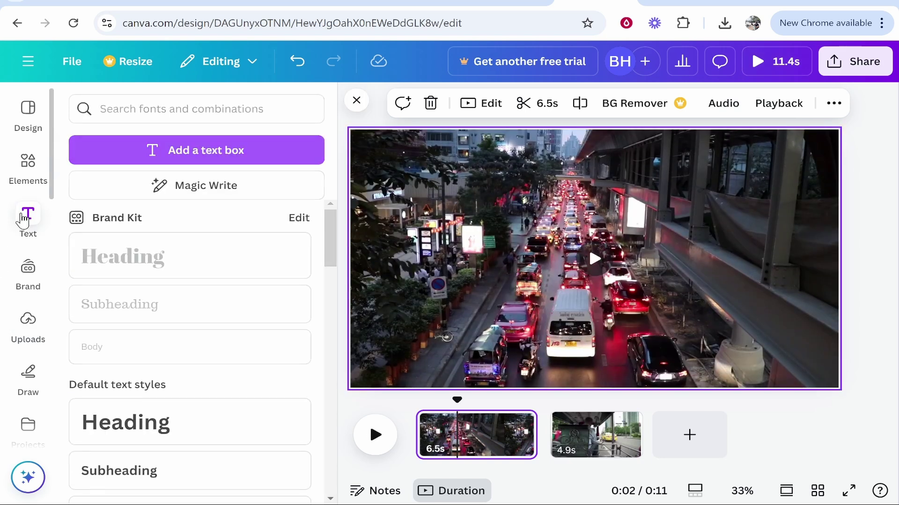
{"action": "left_click", "coordinate": [265, 152]}
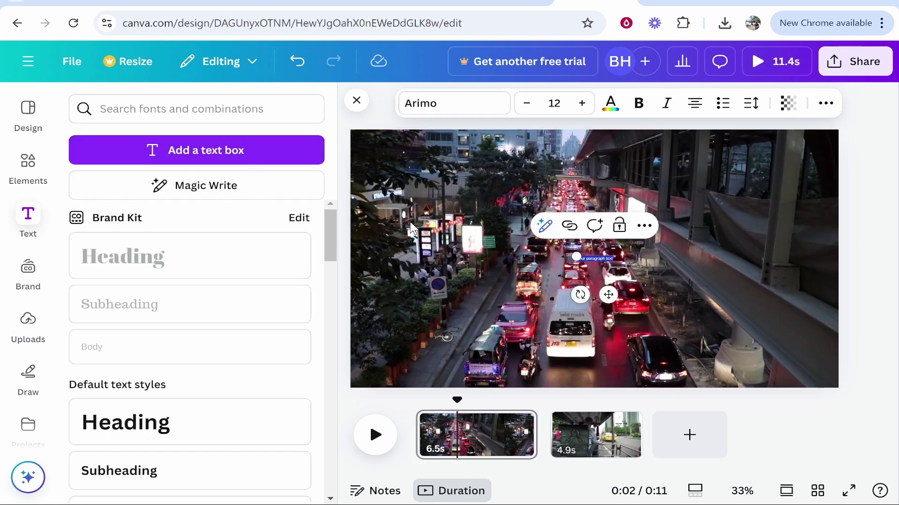
{"action": "key", "text": "ctrl+z"}
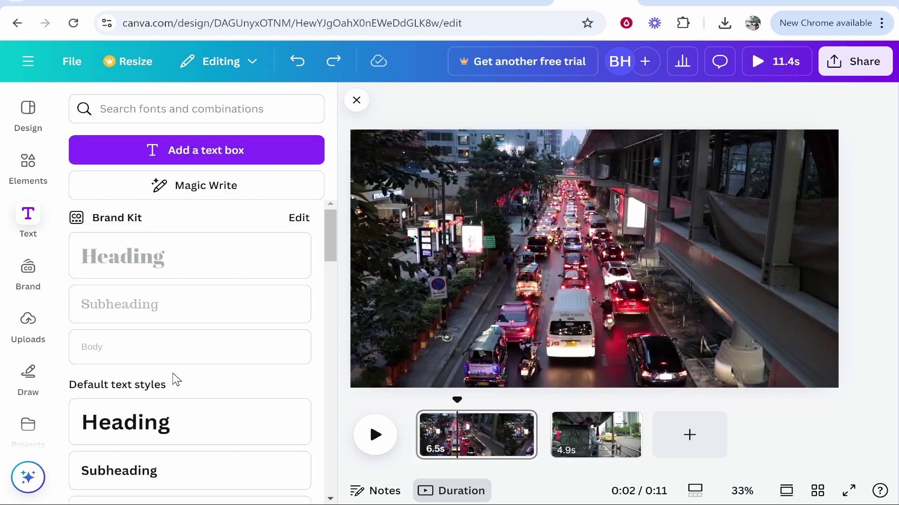
{"action": "left_click", "coordinate": [131, 427]}
{"action": "type", "text": "T"}
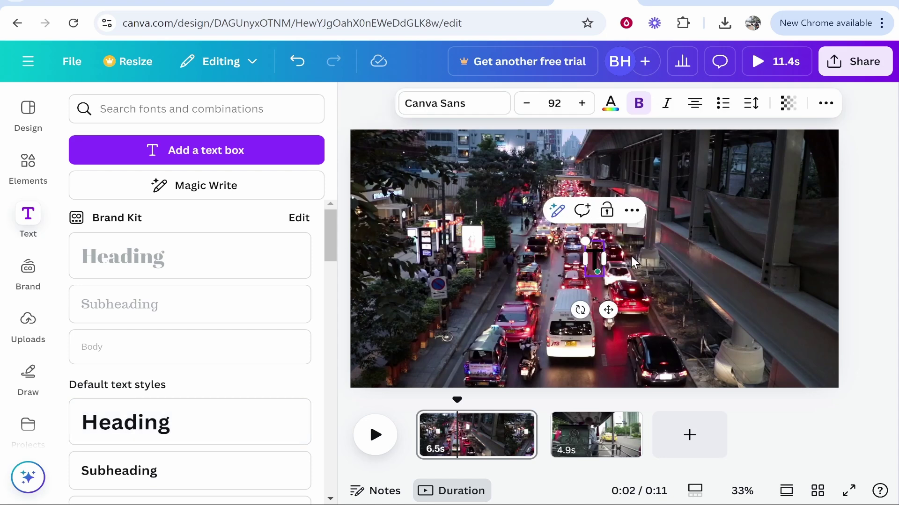
{"action": "type", "text": "hailand Video"}
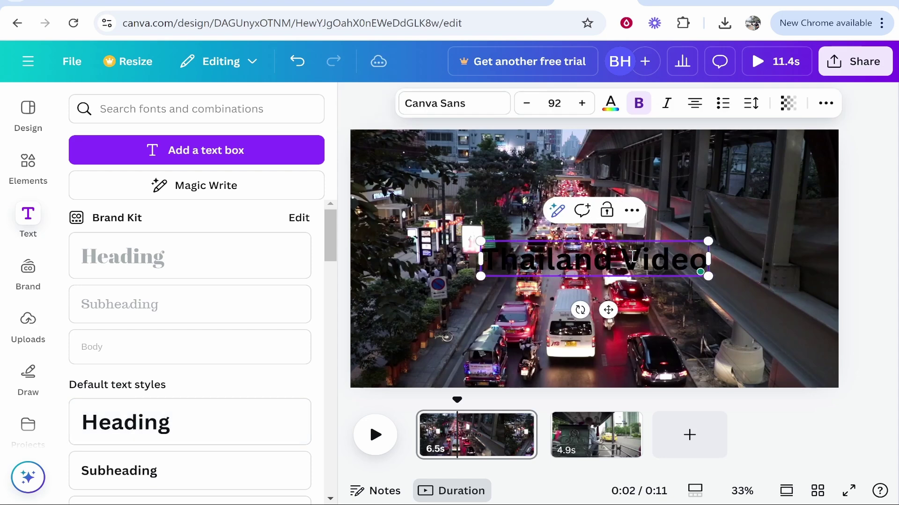
- Change the 'Thailand Video' title text colour to white
{"action": "key", "text": "ctrl+a"}
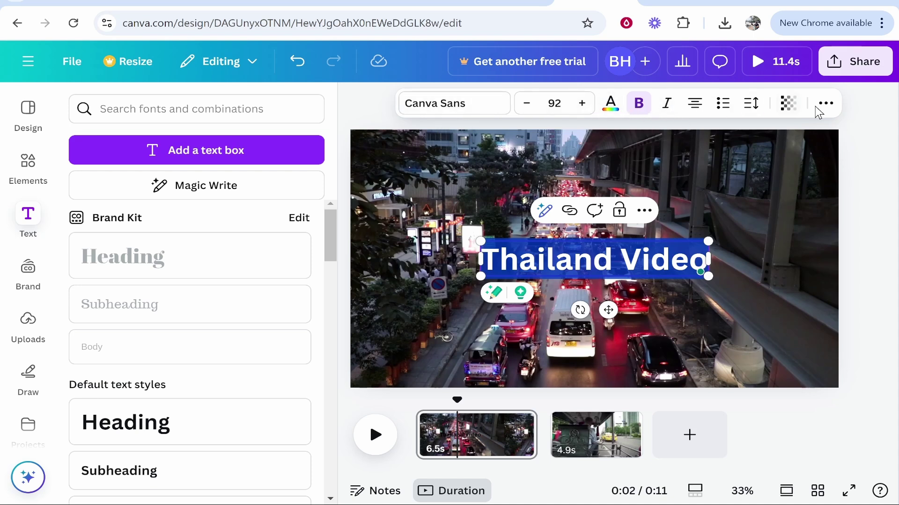
{"action": "left_click", "coordinate": [610, 104]}
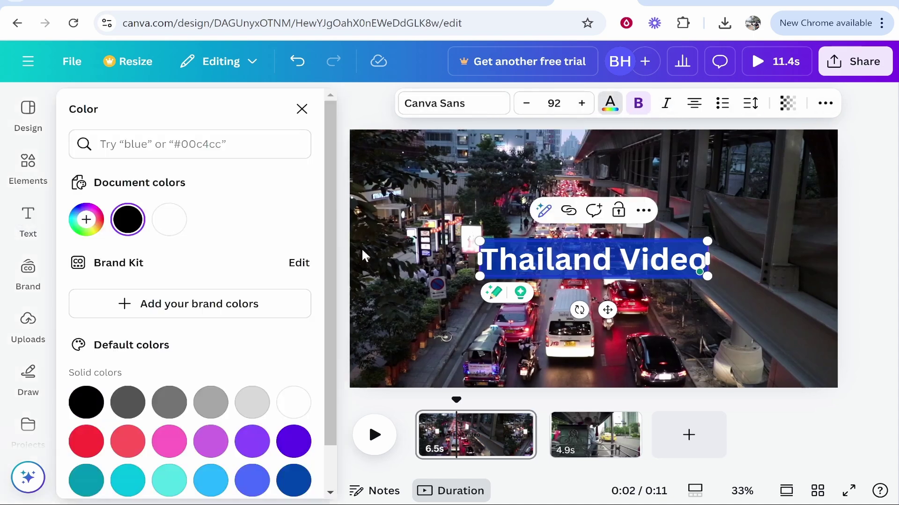
{"action": "left_click", "coordinate": [171, 220]}
{"action": "left_click", "coordinate": [588, 246]}
{"action": "left_click", "coordinate": [575, 270]}
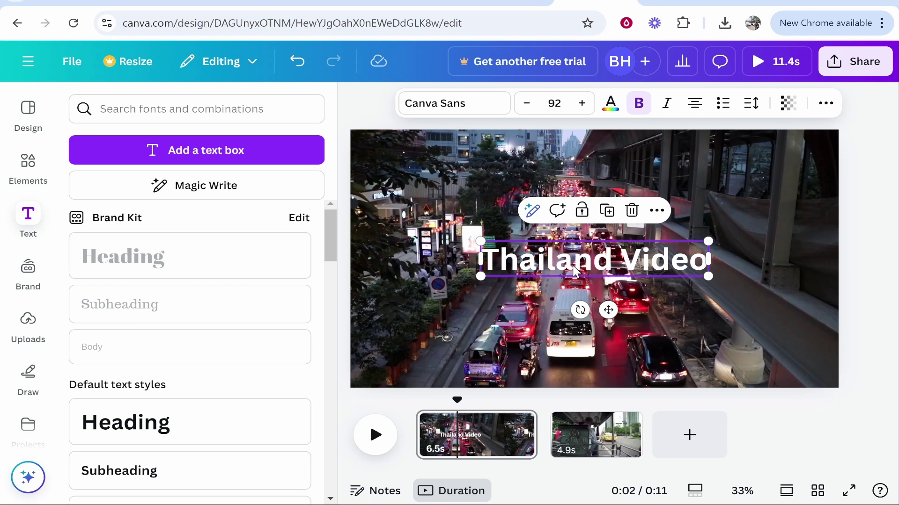
{"action": "double_click", "coordinate": [576, 270]}
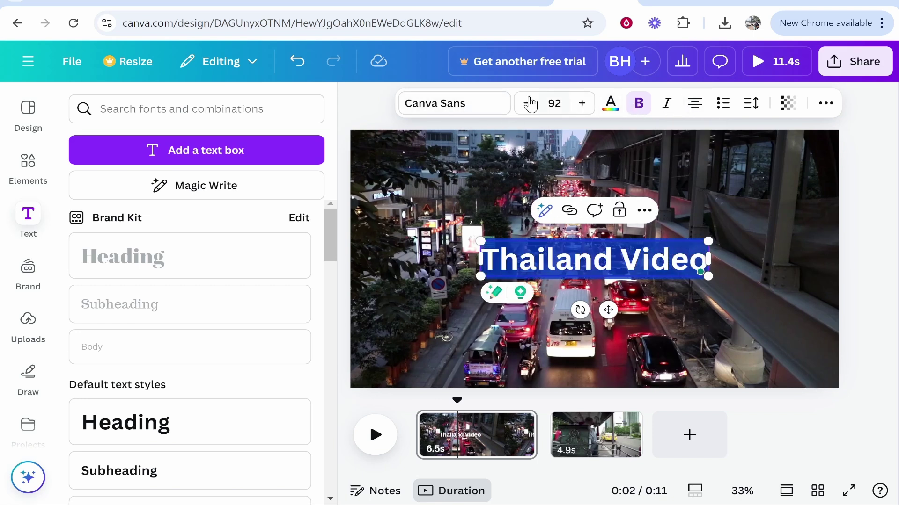
- Apply the Hollow text effect to the title with a thickness of 60
{"action": "left_click", "coordinate": [731, 268]}
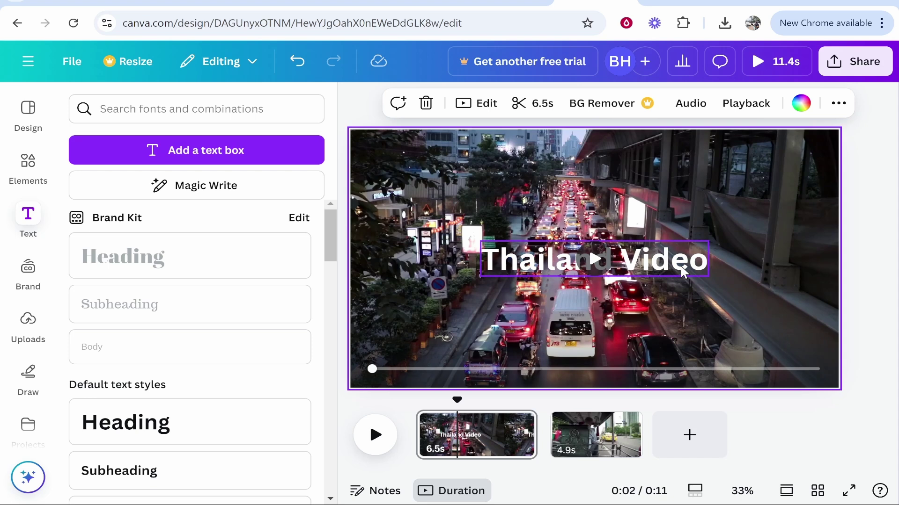
{"action": "left_click", "coordinate": [648, 270]}
{"action": "left_click", "coordinate": [854, 252]}
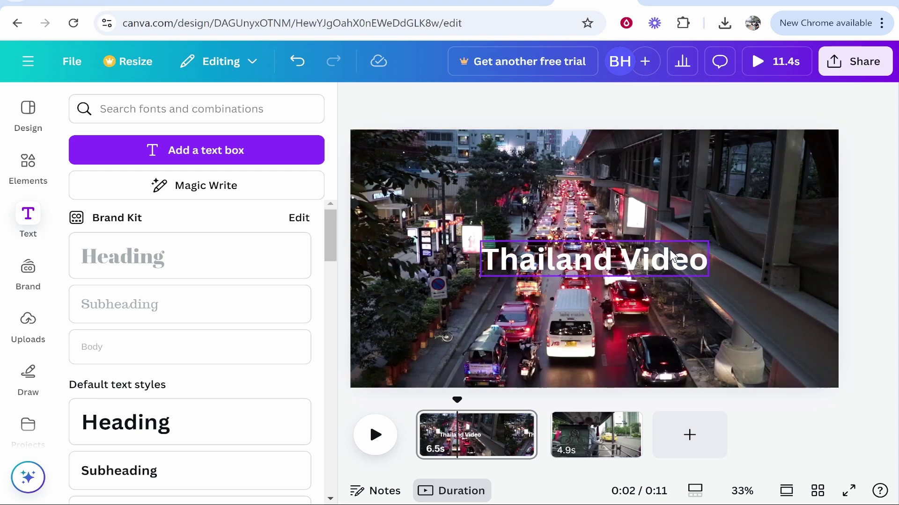
{"action": "left_click", "coordinate": [673, 255]}
{"action": "left_click", "coordinate": [827, 106]}
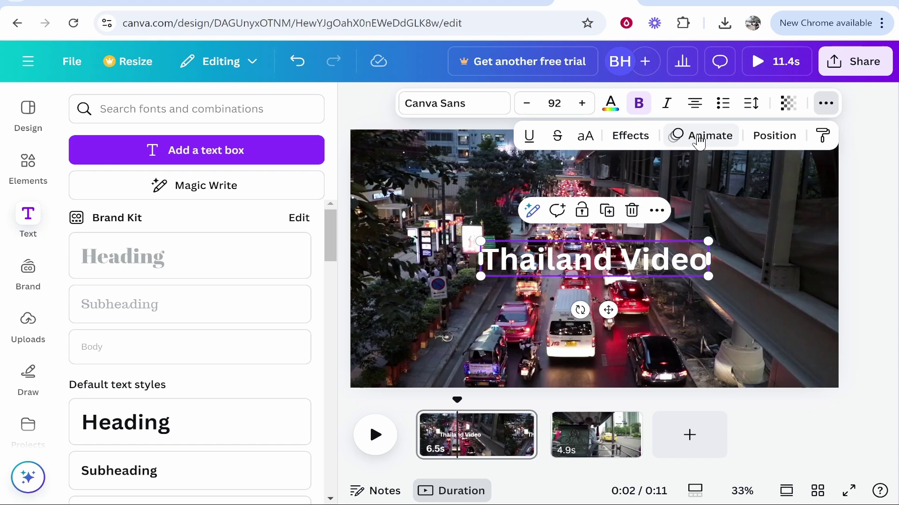
{"action": "left_click", "coordinate": [621, 137]}
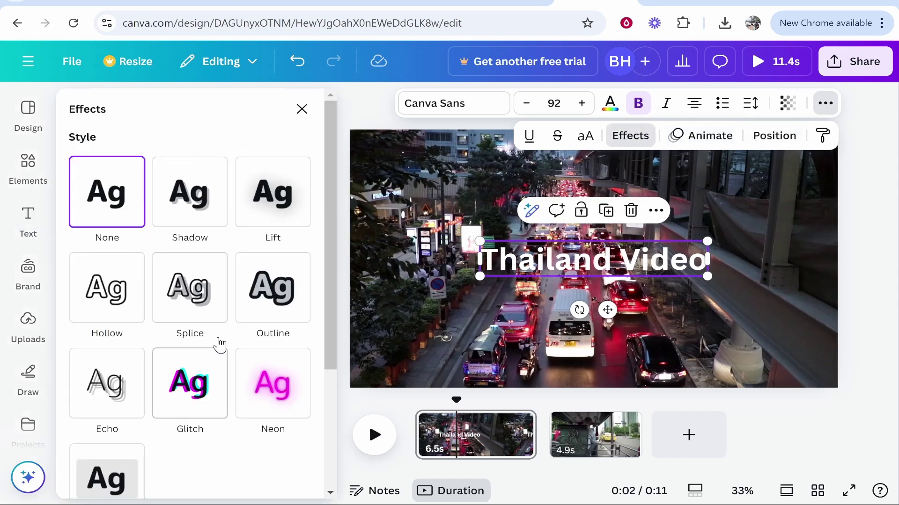
{"action": "scroll", "coordinate": [211, 332], "scroll_direction": "down", "scroll_amount": 1}
{"action": "left_click", "coordinate": [186, 388]}
{"action": "scroll", "coordinate": [181, 397], "scroll_direction": "down", "scroll_amount": 5}
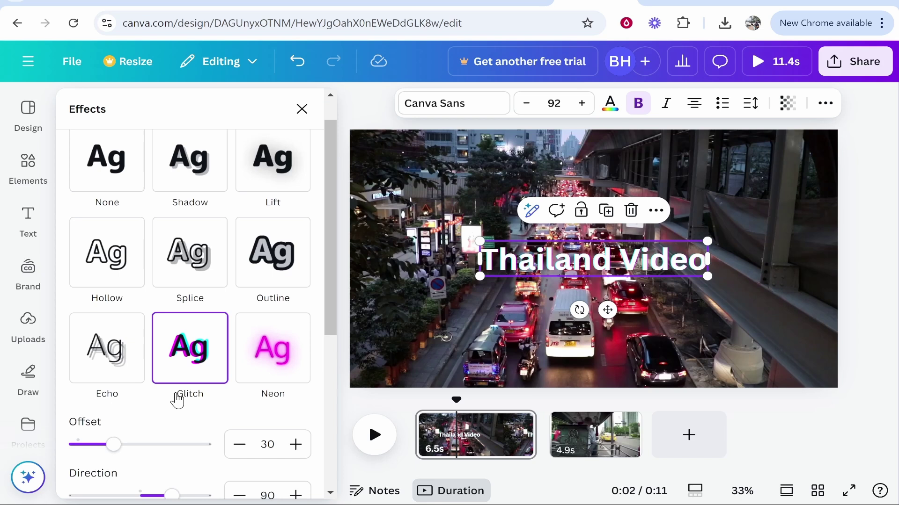
{"action": "scroll", "coordinate": [197, 279], "scroll_direction": "up", "scroll_amount": 5}
{"action": "left_click", "coordinate": [111, 273]}
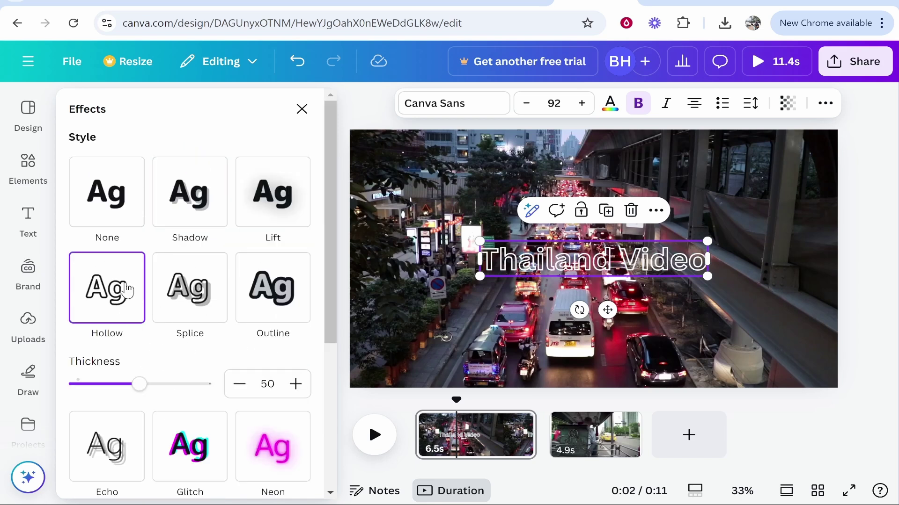
{"action": "mouse_move", "coordinate": [147, 390]}
{"action": "left_mouse_down"}
{"action": "mouse_move", "coordinate": [171, 387]}
{"action": "mouse_move", "coordinate": [154, 388]}
{"action": "left_mouse_up"}
{"action": "scroll", "coordinate": [142, 305], "scroll_direction": "down", "scroll_amount": 5}
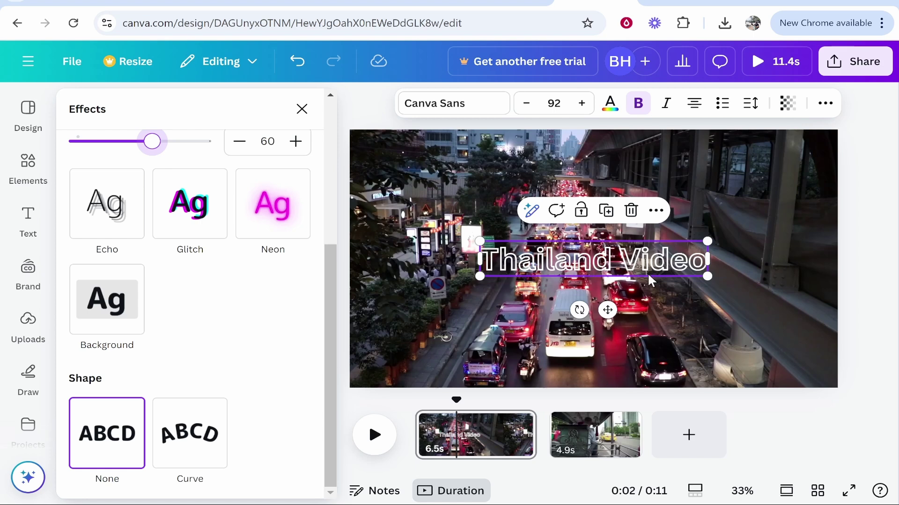
- Give the title a Wipe animation on enter and exit, moving rightward
{"action": "left_click", "coordinate": [824, 104]}
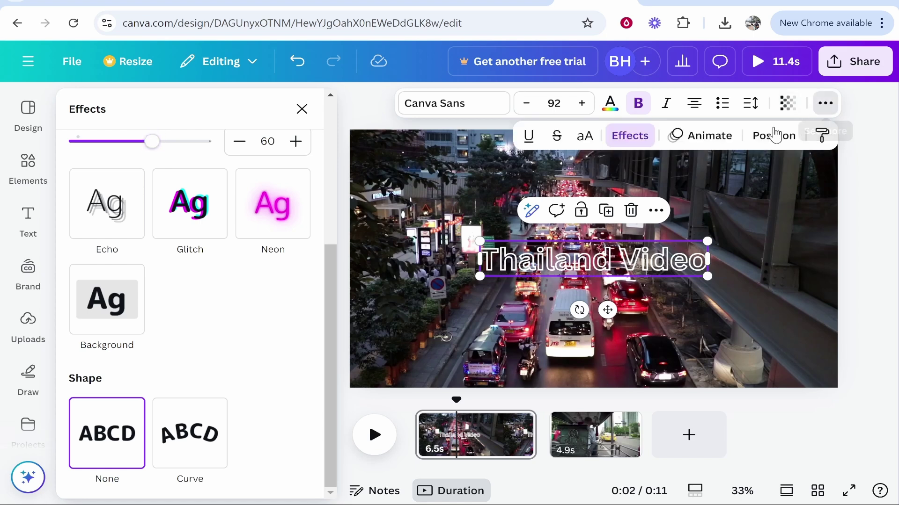
{"action": "left_click", "coordinate": [711, 138]}
{"action": "scroll", "coordinate": [183, 302], "scroll_direction": "down", "scroll_amount": 2}
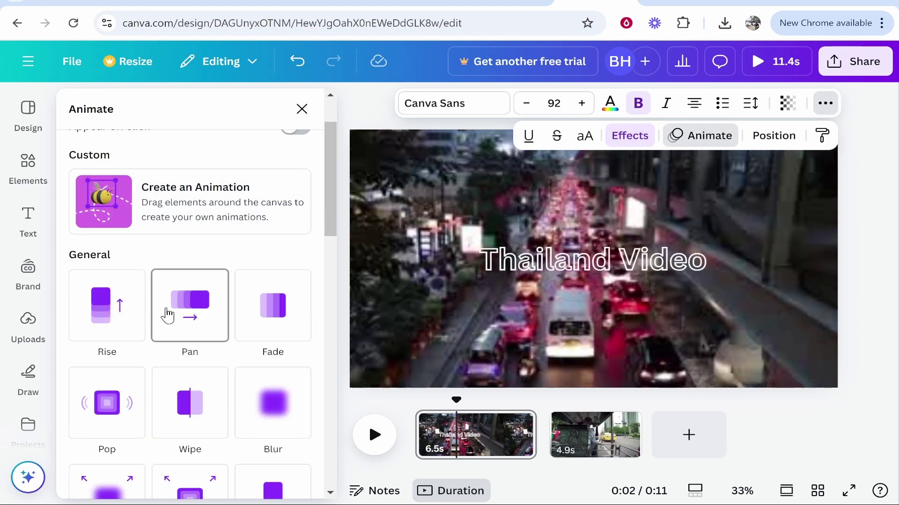
{"action": "scroll", "coordinate": [267, 323], "scroll_direction": "down", "scroll_amount": 2}
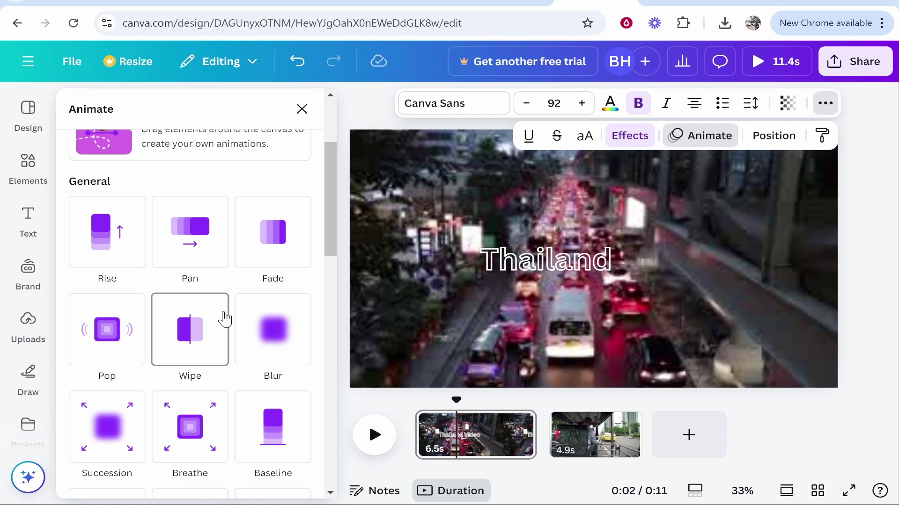
{"action": "left_click", "coordinate": [191, 332]}
{"action": "scroll", "coordinate": [183, 299], "scroll_direction": "down", "scroll_amount": 5}
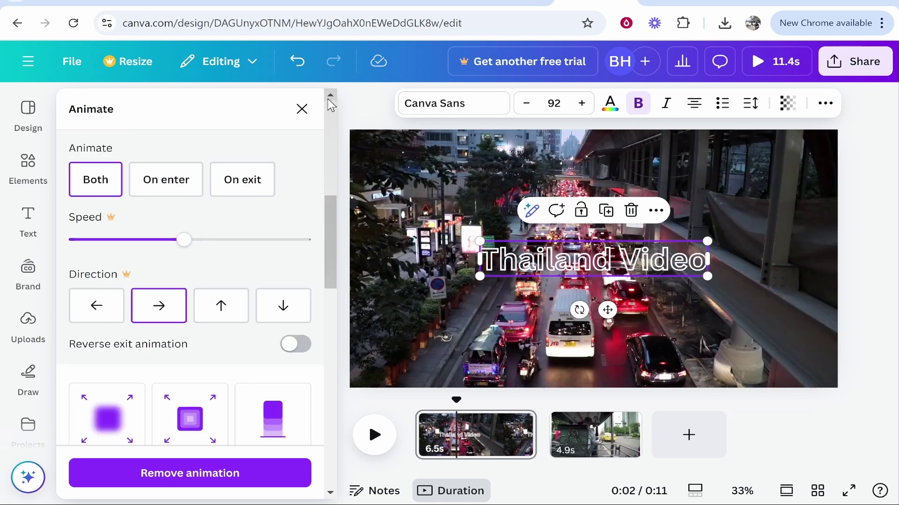
{"action": "left_click", "coordinate": [302, 109]}
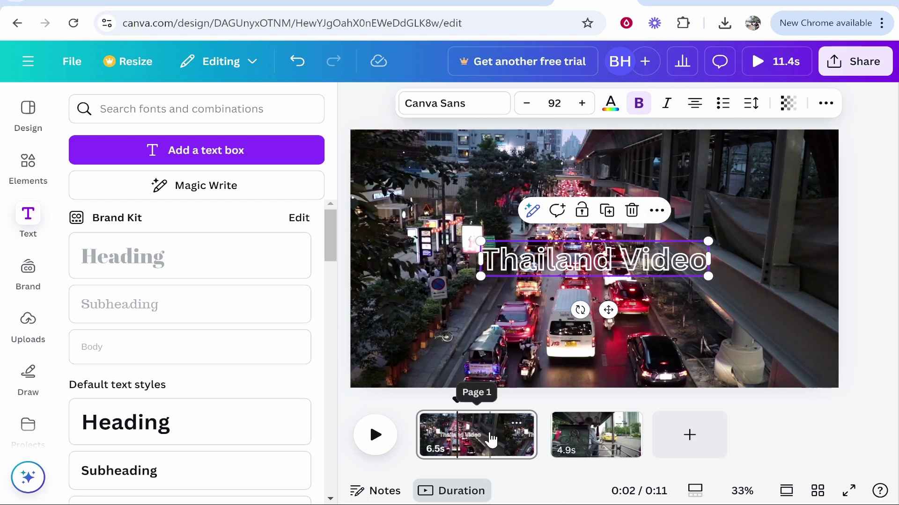
- Show the title's timing and trim it to end around 4.3s, starting at 0
{"action": "right_click", "coordinate": [645, 261]}
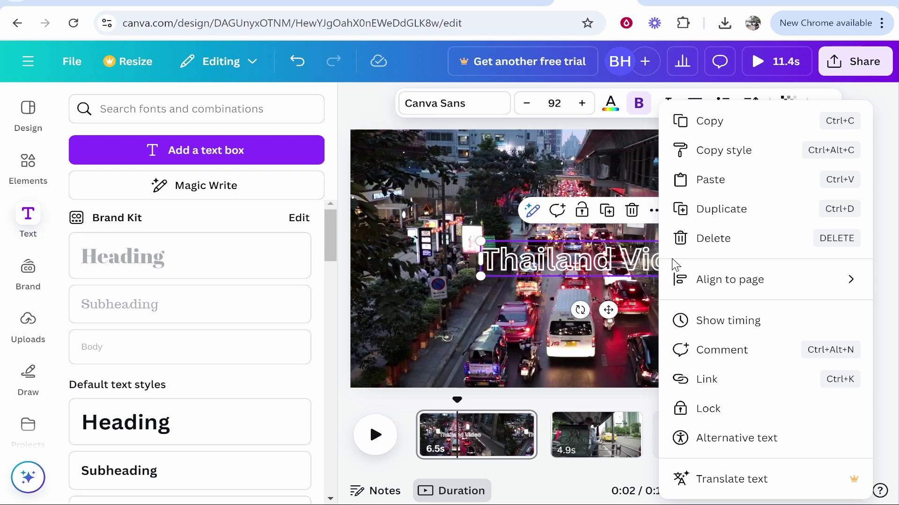
{"action": "left_click", "coordinate": [730, 320]}
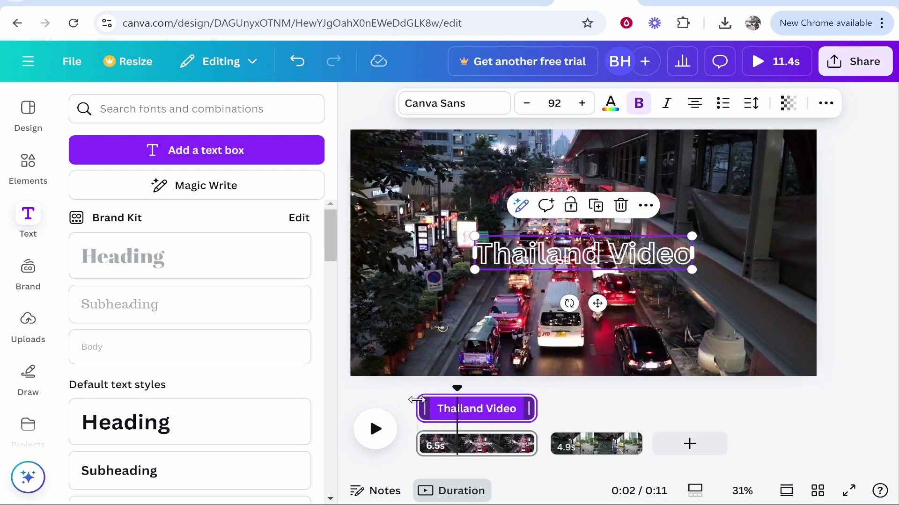
{"action": "left_click_drag", "start_coordinate": [418, 408], "coordinate": [439, 408]}
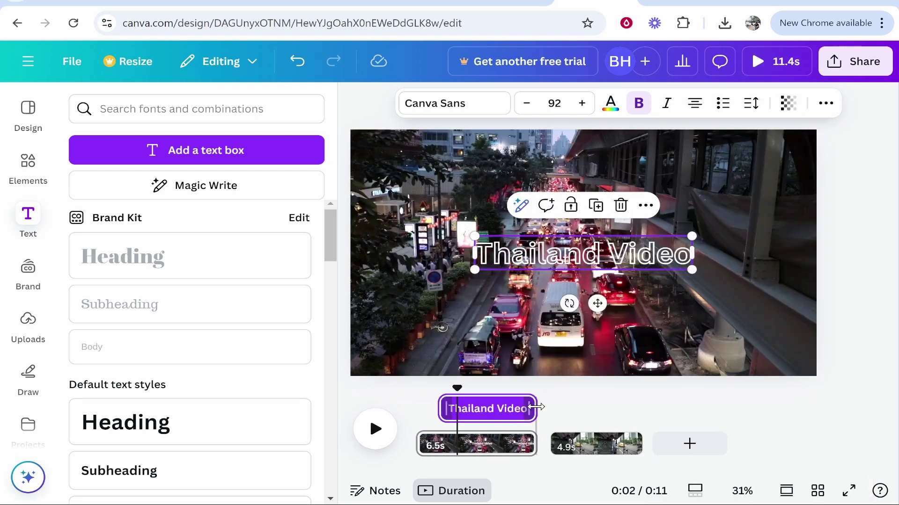
{"action": "left_click_drag", "start_coordinate": [536, 410], "coordinate": [518, 409]}
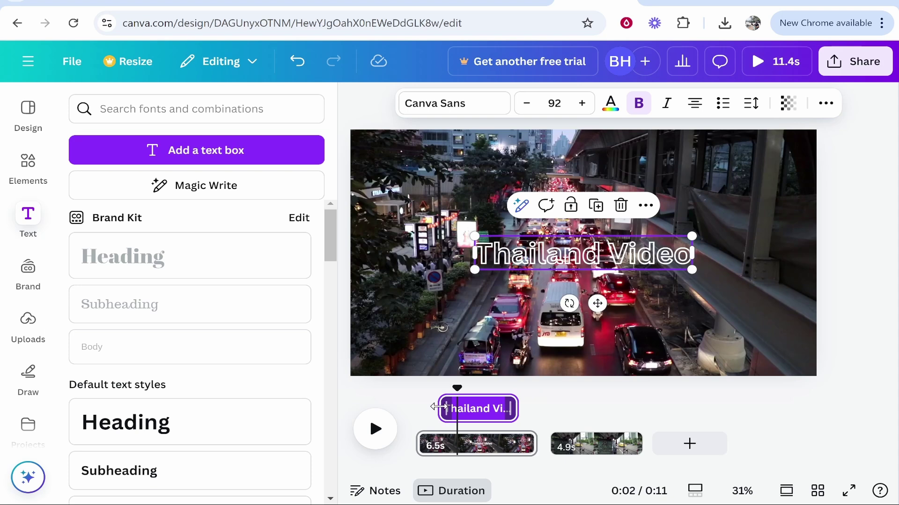
{"action": "left_click_drag", "start_coordinate": [440, 407], "coordinate": [417, 408]}
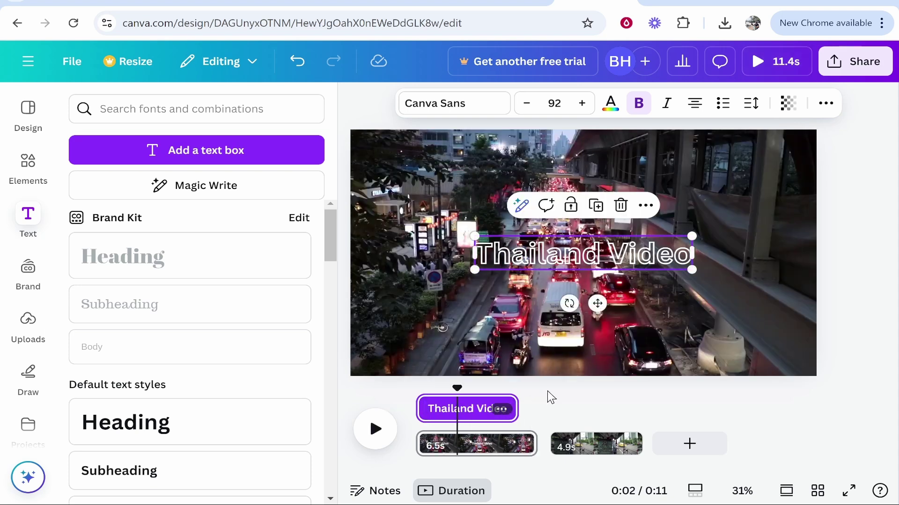
{"action": "left_click", "coordinate": [740, 410]}
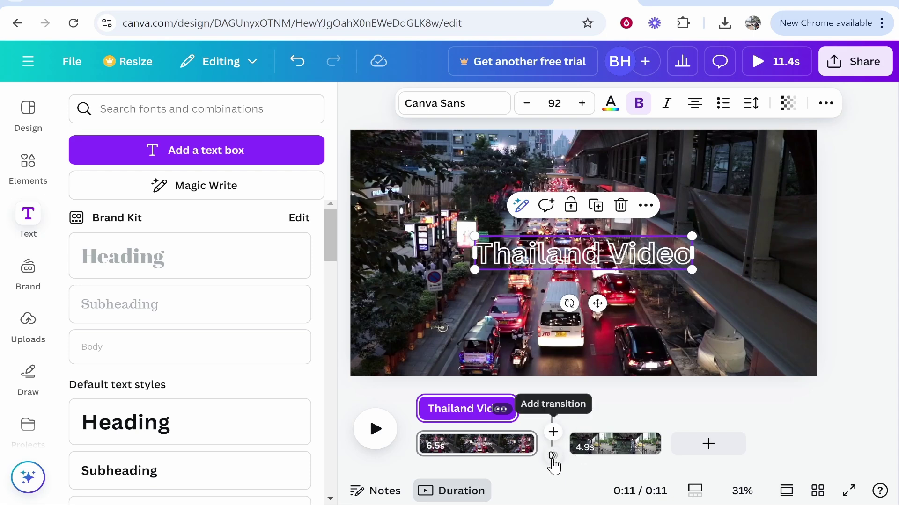
- Add a 0.5 s Circle Wipe between the clips, preview it, and bring up MP4 1080p download settings
{"action": "left_click", "coordinate": [552, 461]}
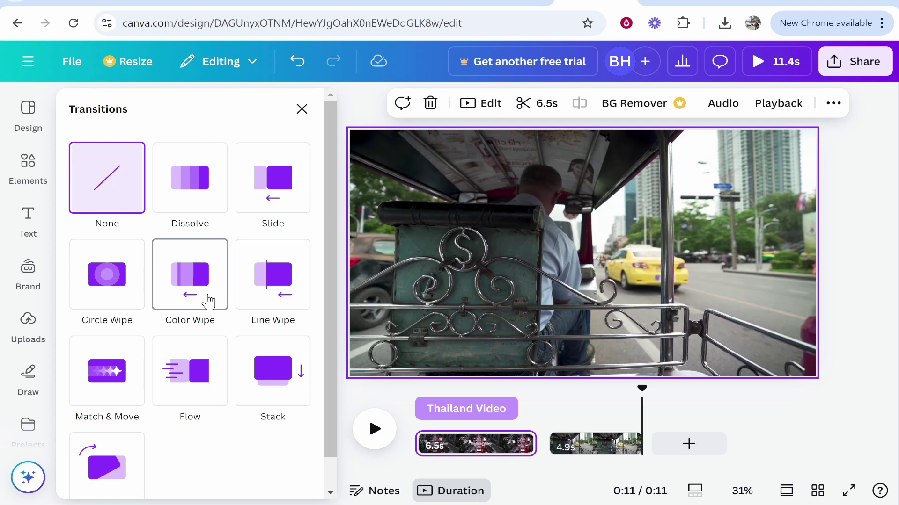
{"action": "left_click", "coordinate": [121, 300]}
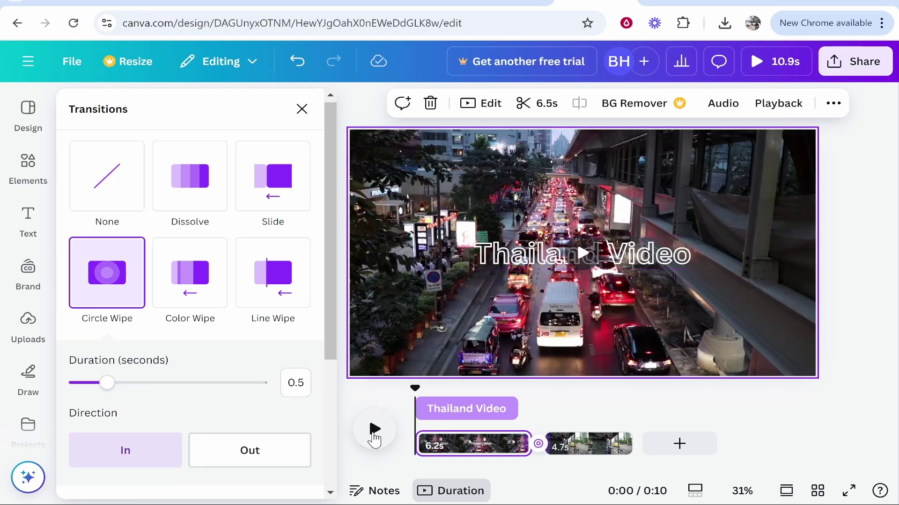
{"action": "left_click", "coordinate": [375, 429]}
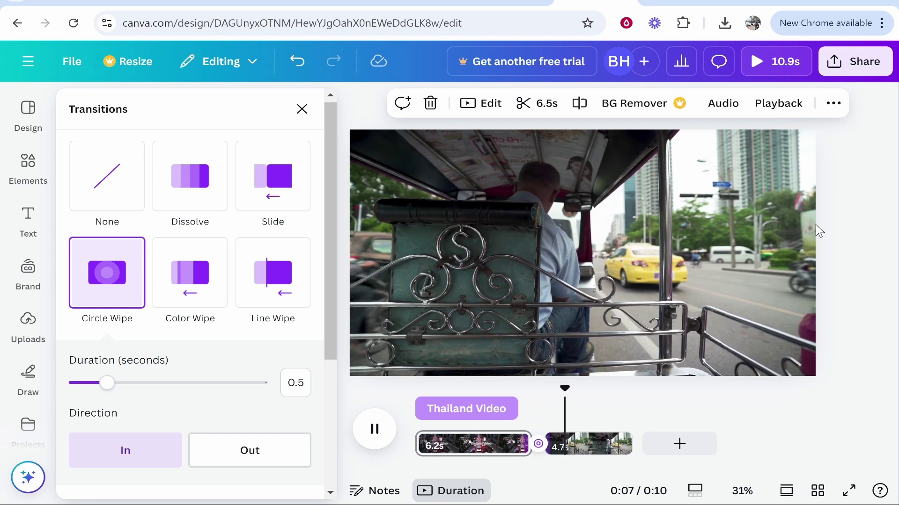
{"action": "left_click", "coordinate": [375, 429]}
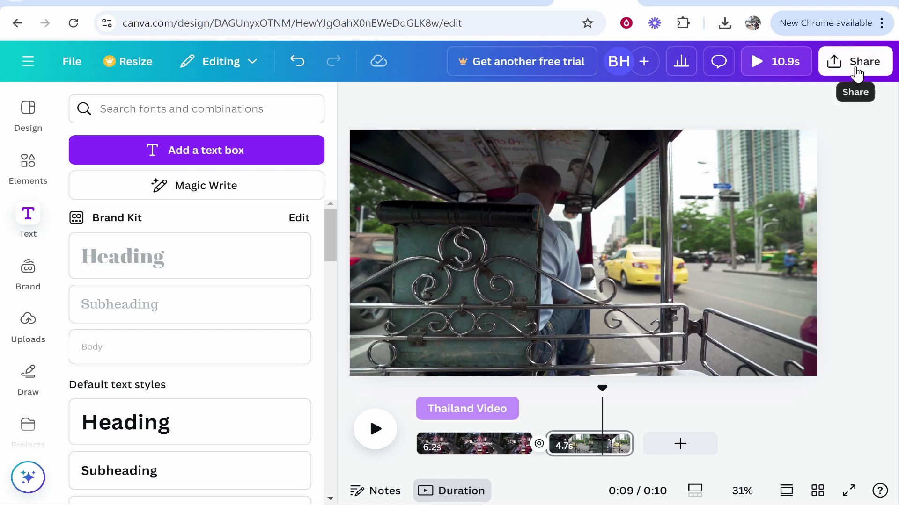
{"action": "left_click", "coordinate": [844, 72]}
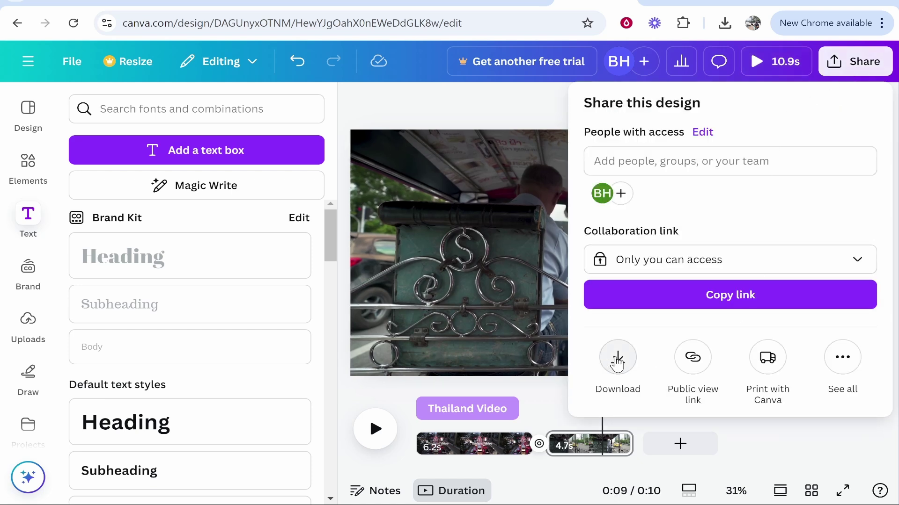
{"action": "left_click", "coordinate": [627, 363]}
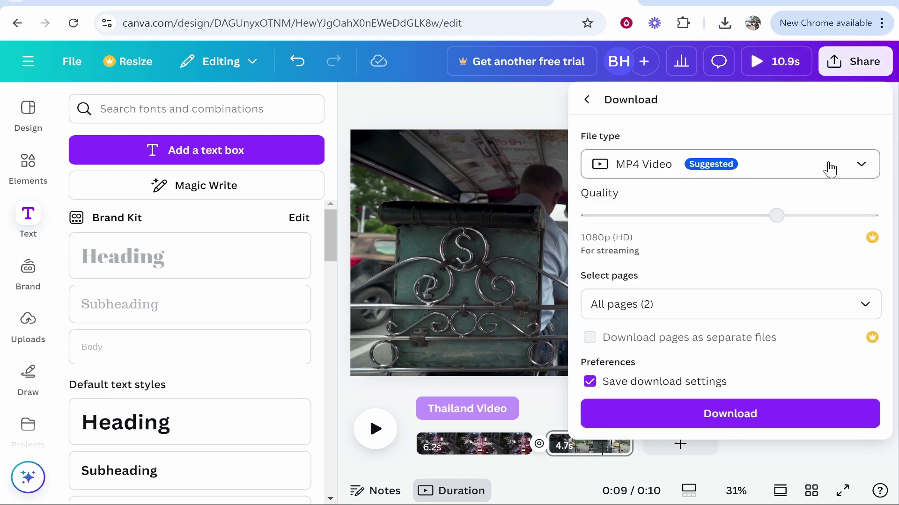